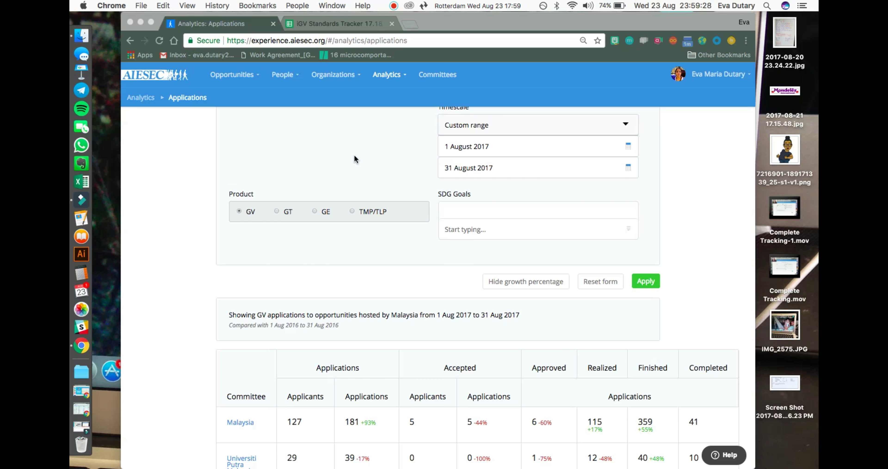
# Step: Scroll up the list of 40 UPM applications whose experience ended 1–31 August 2017
pyautogui.scroll(5, 355, 155)
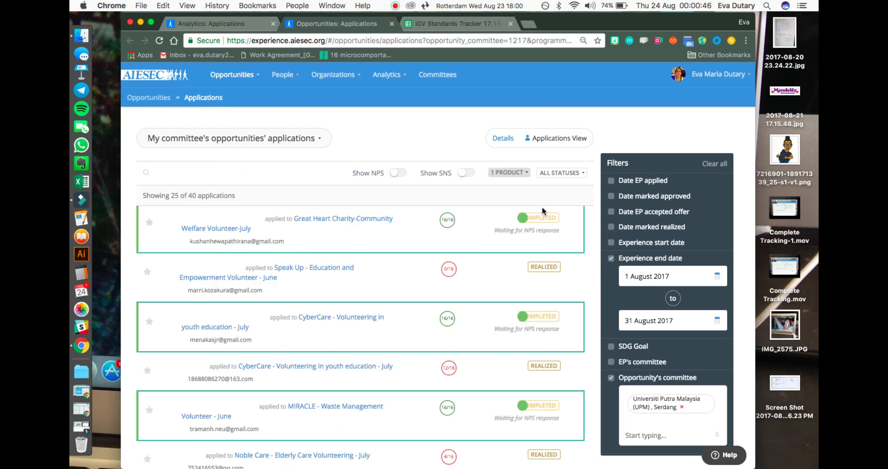
pyautogui.scroll(-2, 539, 286)
pyautogui.scroll(2, 539, 286)
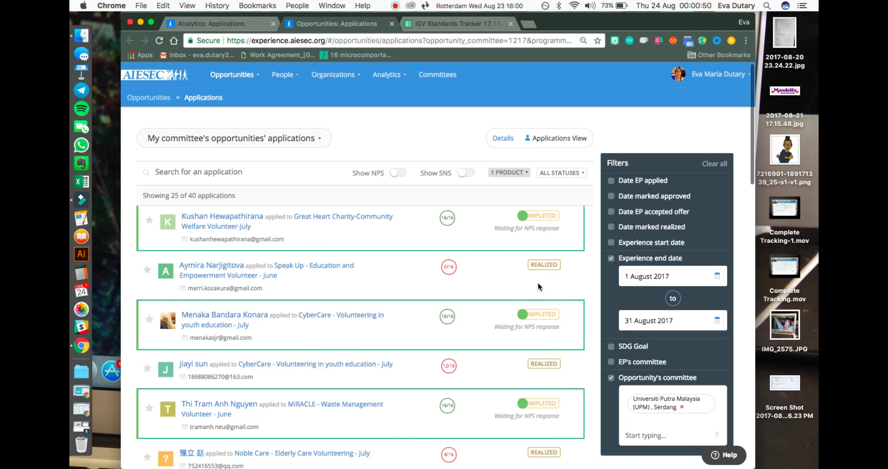
pyautogui.scroll(-2, 539, 286)
pyautogui.scroll(1, 539, 286)
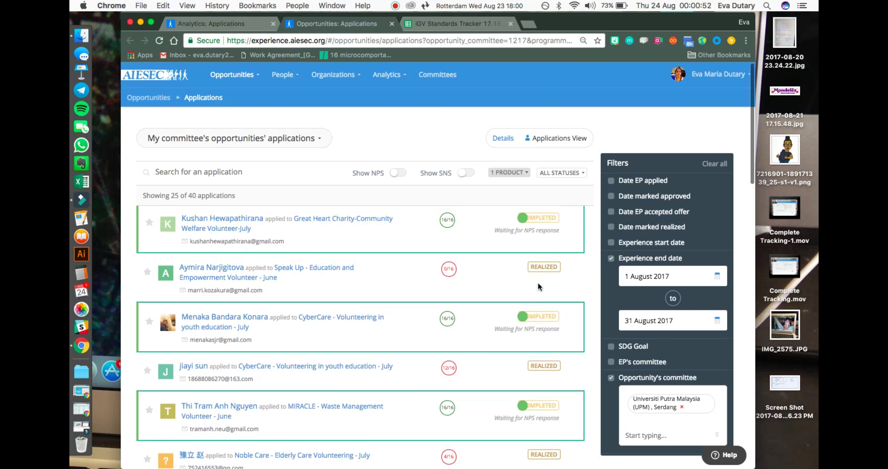
pyautogui.scroll(-1, 539, 286)
pyautogui.scroll(2, 539, 286)
pyautogui.scroll(-1, 539, 286)
pyautogui.scroll(-1, 538, 282)
pyautogui.scroll(2, 538, 282)
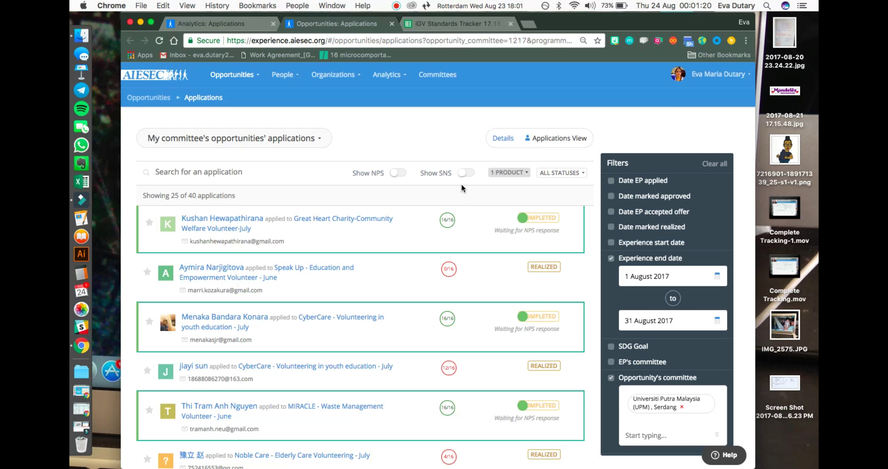
# Step: Turn on Show SNS and scroll through each application's fulfilled and unmet standards
pyautogui.click(466, 172)
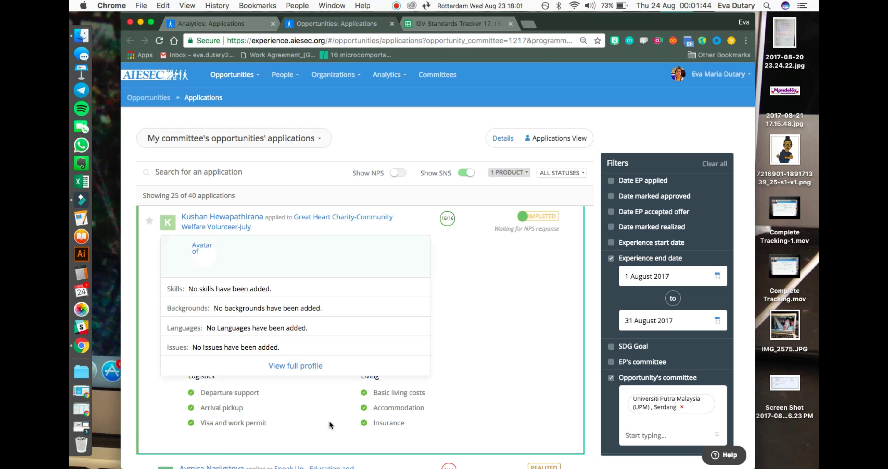
pyautogui.scroll(-3, 464, 368)
pyautogui.scroll(-10, 464, 367)
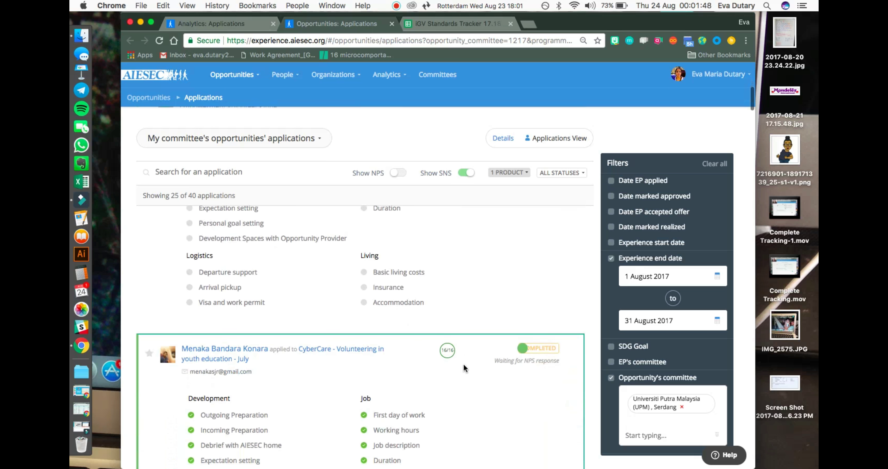
pyautogui.scroll(-10, 464, 368)
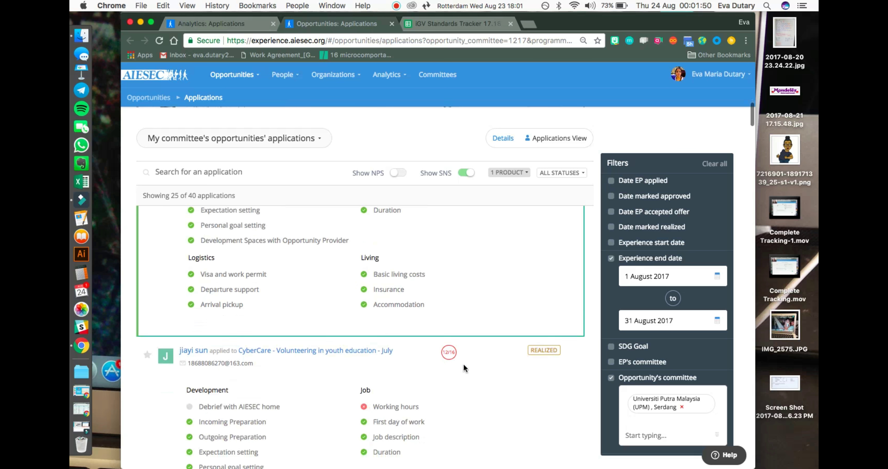
pyautogui.scroll(-3, 464, 363)
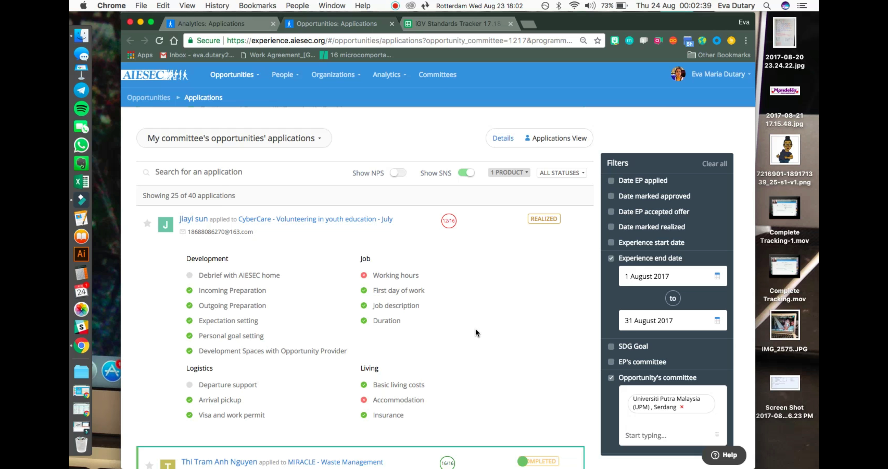
pyautogui.scroll(-3, 512, 376)
pyautogui.scroll(3, 513, 378)
pyautogui.scroll(2, 512, 378)
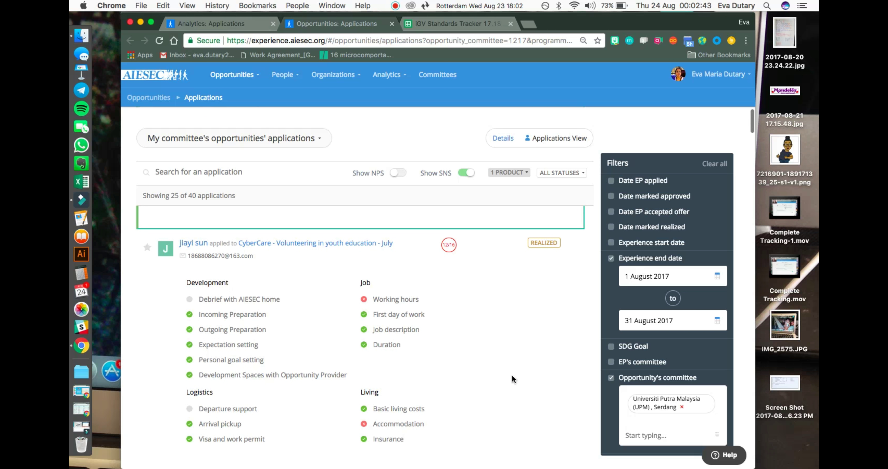
# Step: Open the iGV Standards Tracker 17.18 UPM and UNMC sheets, then reload the page
pyautogui.click(462, 24)
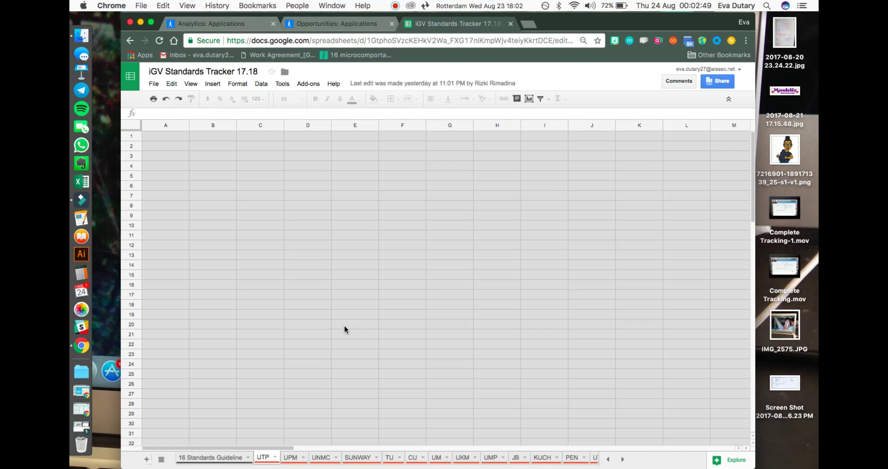
pyautogui.click(295, 458)
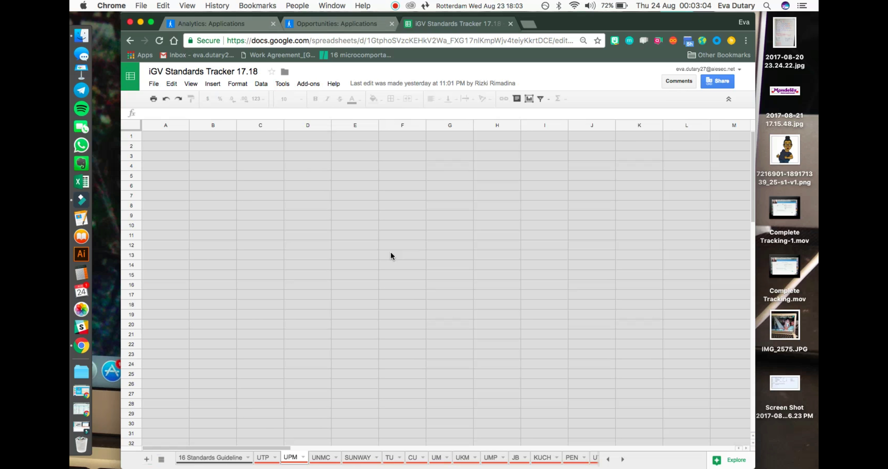
pyautogui.click(321, 458)
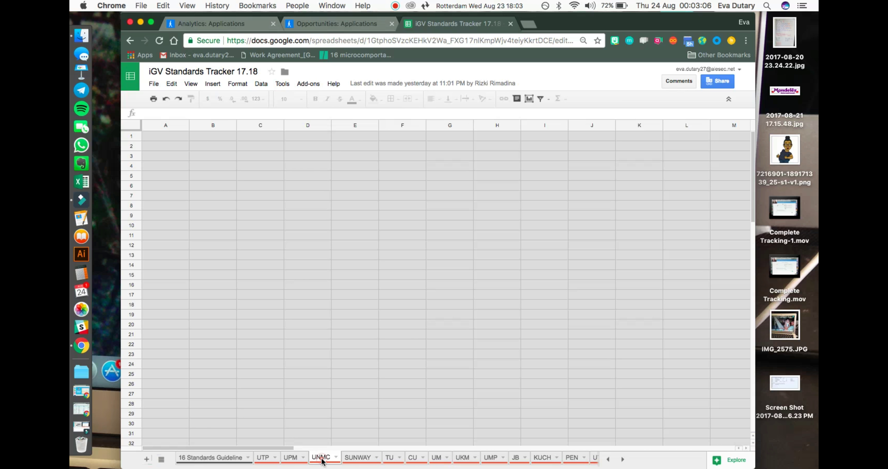
pyautogui.click(380, 42)
pyautogui.press('Return')
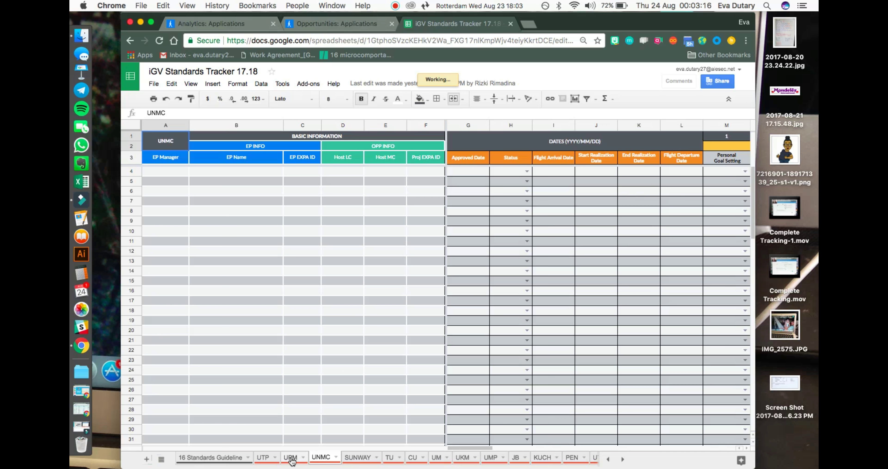
# Step: On the UPM sheet, review the EP countries, names and EXPA IDs in rows 4–9
pyautogui.click(291, 457)
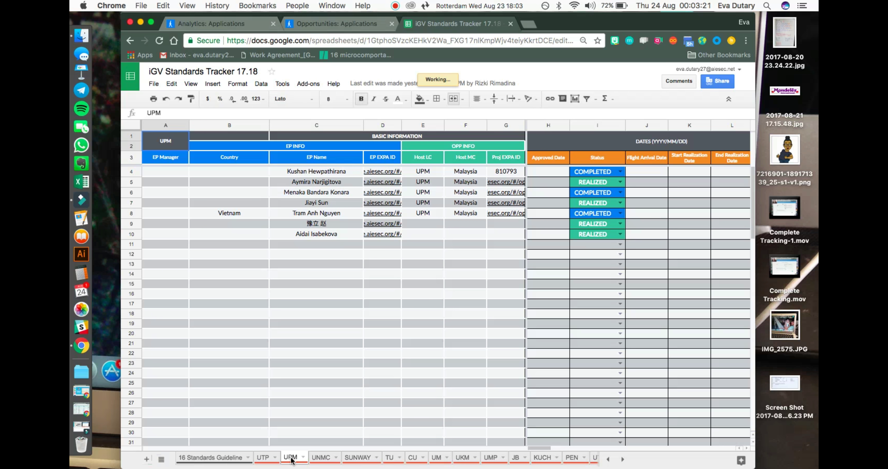
pyautogui.click(262, 215)
pyautogui.press('Right')
pyautogui.press('Left')
pyautogui.press('Left')
pyautogui.press('Right')
pyautogui.press('Right')
pyautogui.press('Up')
pyautogui.press('Up')
pyautogui.press('Up')
pyautogui.press('Up')
pyautogui.press('Down')
pyautogui.press('Right')
pyautogui.press('Up')
pyautogui.press('Left')
pyautogui.press('Down')
pyautogui.press('Down')
pyautogui.press('Down')
pyautogui.press('Down')
pyautogui.press('Down')
pyautogui.press('Left')
pyautogui.press('Up')
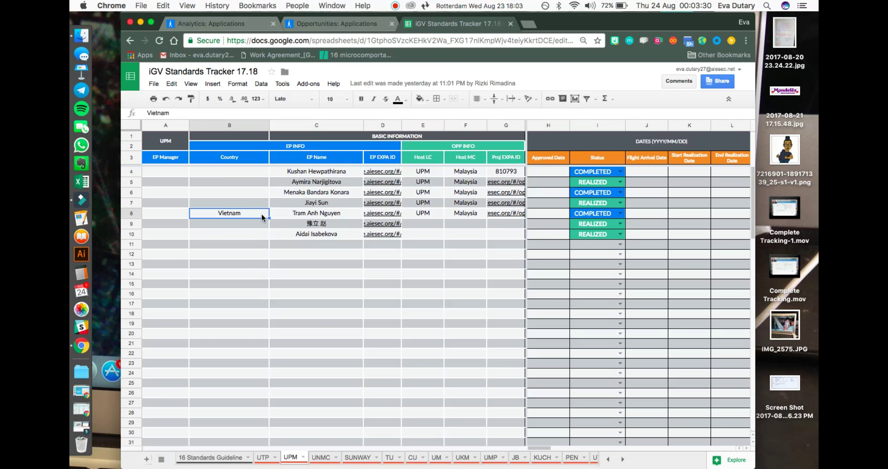
# Step: Check row 8's COMPLETED status and row 7's REALIZED status with host LC UPM
pyautogui.press('Right')
pyautogui.press('Right')
pyautogui.press('Right')
pyautogui.press('Right')
pyautogui.press('Right')
pyautogui.press('Right')
pyautogui.press('Right')
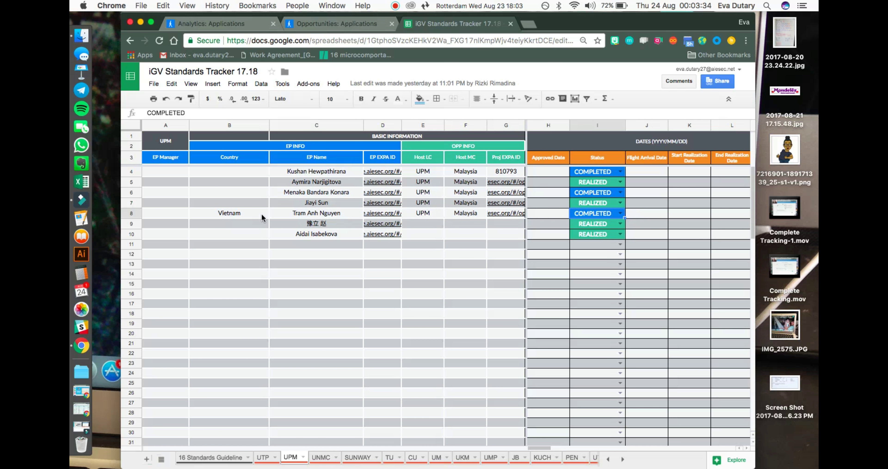
pyautogui.press('Up')
pyautogui.press('Left')
pyautogui.press('Left')
pyautogui.press('Left')
pyautogui.press('Left')
pyautogui.press('Left')
pyautogui.press('Right')
pyautogui.press('Right')
pyautogui.press('Right')
pyautogui.press('Right')
pyautogui.press('Right')
pyautogui.press('Right')
pyautogui.press('Right')
pyautogui.press('Right')
pyautogui.press('Right')
pyautogui.press('Right')
pyautogui.press('Right')
pyautogui.press('Right')
pyautogui.press('Right')
pyautogui.press('Right')
pyautogui.press('Right')
pyautogui.press('Right')
pyautogui.press('Right')
pyautogui.press('Right')
pyautogui.press('Right')
pyautogui.press('Right')
pyautogui.press('Right')
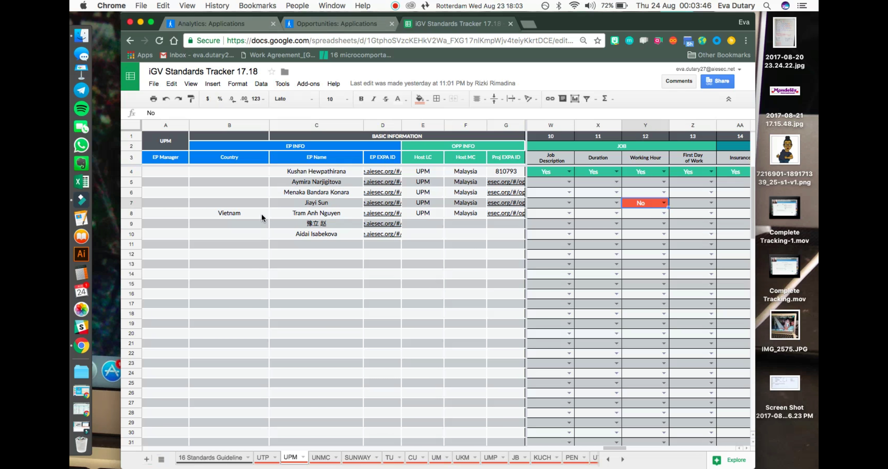
# Step: Inspect row 7's Insurance standard and its standards-fulfilled count and percentage formulas
pyautogui.press('Right')
pyautogui.press('Right')
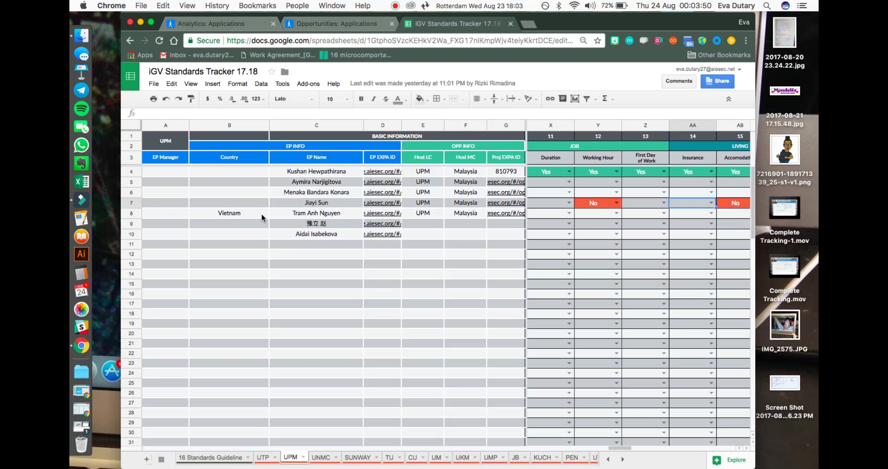
pyautogui.press('Right')
pyautogui.press('Right')
pyautogui.press('Right')
pyautogui.press('Right')
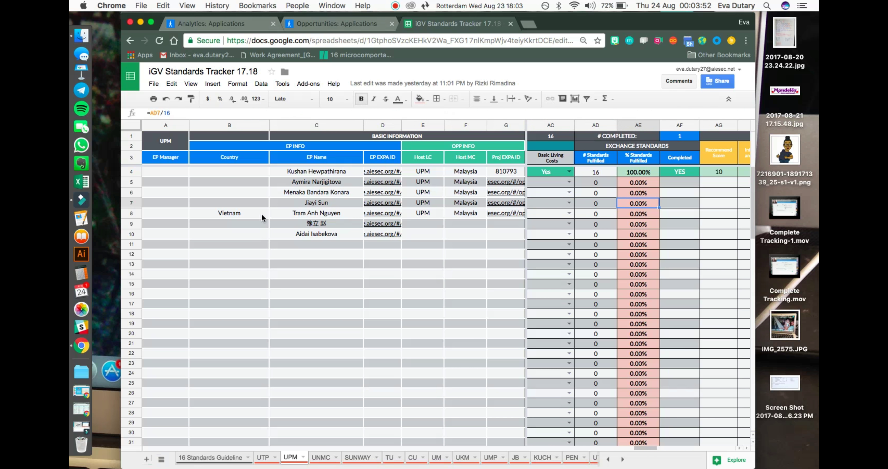
pyautogui.press('Left')
pyautogui.press('Left')
pyautogui.press('Left')
pyautogui.press('Left')
pyautogui.press('Left')
pyautogui.press('Right')
pyautogui.press('Right')
pyautogui.press('Right')
pyautogui.press('Right')
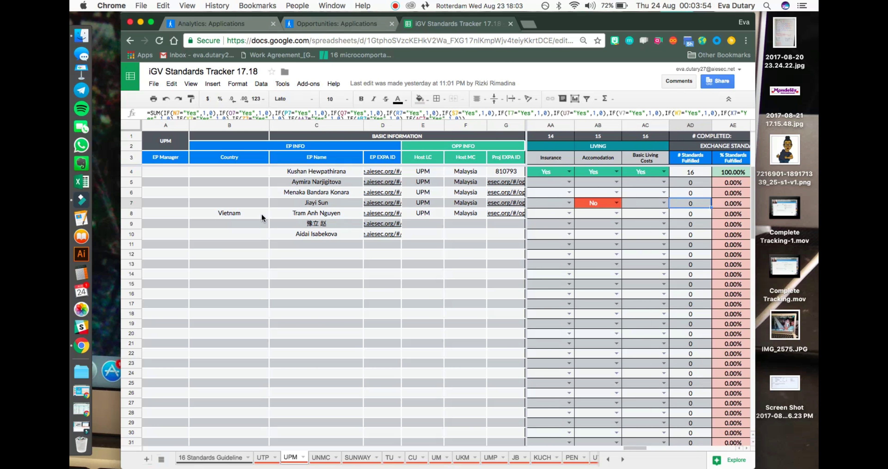
pyautogui.press('Left')
pyautogui.press('Left')
pyautogui.press('Left')
pyautogui.press('Left')
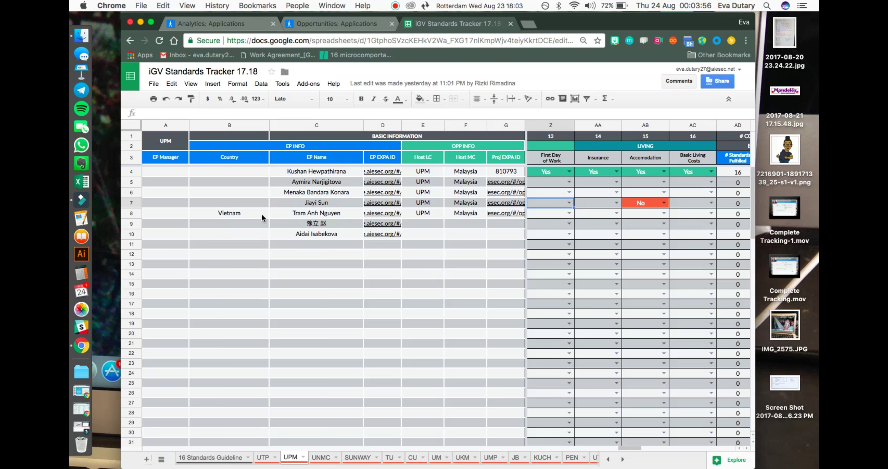
pyautogui.press('Left')
pyautogui.press('Left')
pyautogui.press('Left')
pyautogui.press('Left')
pyautogui.press('Left')
pyautogui.press('Left')
pyautogui.press('Left')
pyautogui.press('Left')
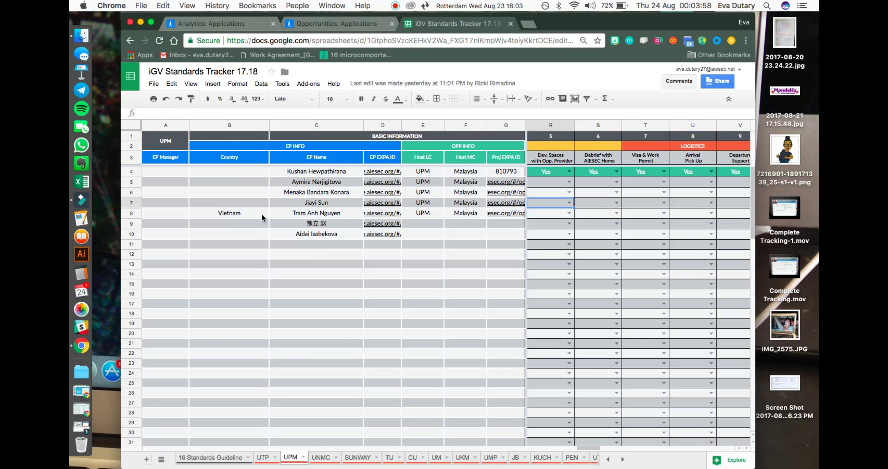
pyautogui.press('Left')
pyautogui.press('Left')
pyautogui.press('Left')
pyautogui.press('Left')
pyautogui.press('Left')
pyautogui.press('Left')
pyautogui.press('Right')
pyautogui.press('Right')
pyautogui.press('Right')
# Step: Enter Yes for row 7's Personal Goal Setting and confirm the count becomes 1
pyautogui.press('Left')
pyautogui.write('Yes')
pyautogui.press('Tab')
pyautogui.press('Right')
pyautogui.press('Right')
pyautogui.press('Right')
pyautogui.press('Right')
pyautogui.press('Right')
pyautogui.press('Right')
pyautogui.press('Right')
pyautogui.press('Right')
pyautogui.press('Right')
pyautogui.press('Right')
pyautogui.press('Right')
pyautogui.press('Right')
pyautogui.press('Right')
pyautogui.press('Right')
pyautogui.press('Right')
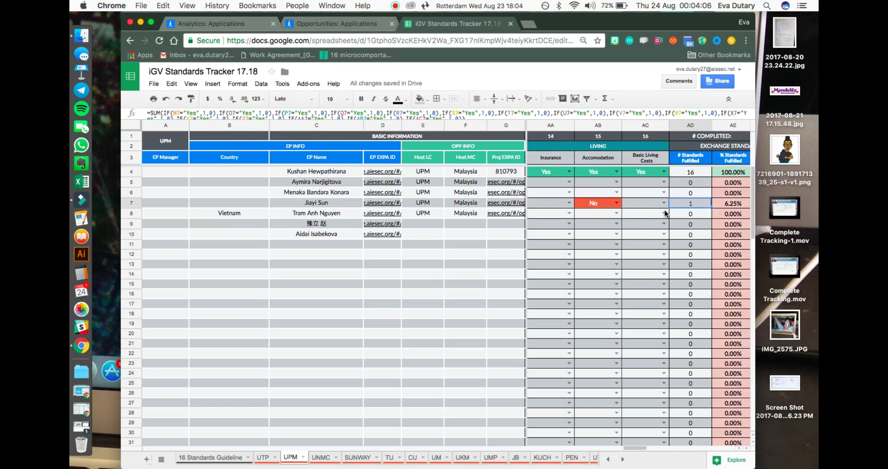
pyautogui.press('Right')
pyautogui.press('Right')
pyautogui.press('Up')
pyautogui.press('Up')
pyautogui.press('Up')
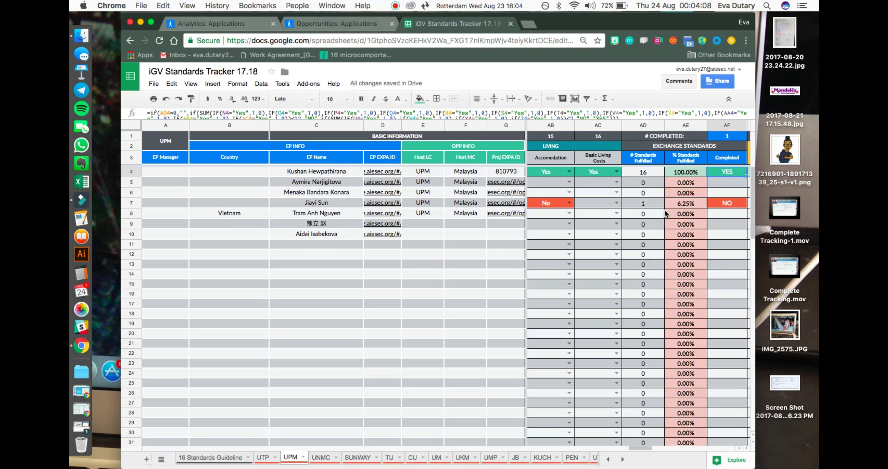
# Step: Review row 4's standards answers, Completed result and NPS scores
pyautogui.press('Left')
pyautogui.press('Left')
pyautogui.press('Left')
pyautogui.press('Left')
pyautogui.press('Left')
pyautogui.press('Left')
pyautogui.press('Left')
pyautogui.press('Left')
pyautogui.press('Left')
pyautogui.press('Left')
pyautogui.press('Left')
pyautogui.press('Left')
pyautogui.press('Left')
pyautogui.press('Left')
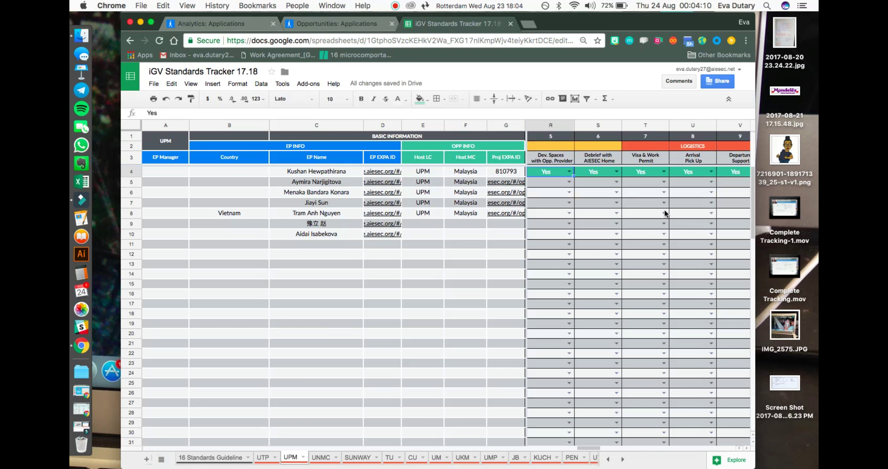
pyautogui.press('Left')
pyautogui.press('Left')
pyautogui.press('Left')
pyautogui.press('Left')
pyautogui.press('Right')
pyautogui.press('Right')
pyautogui.press('Right')
pyautogui.press('Right')
pyautogui.press('Right')
pyautogui.press('Right')
pyautogui.press('Right')
pyautogui.press('Right')
pyautogui.press('Right')
pyautogui.press('Right')
pyautogui.press('Right')
pyautogui.press('Right')
pyautogui.press('Right')
pyautogui.press('Right')
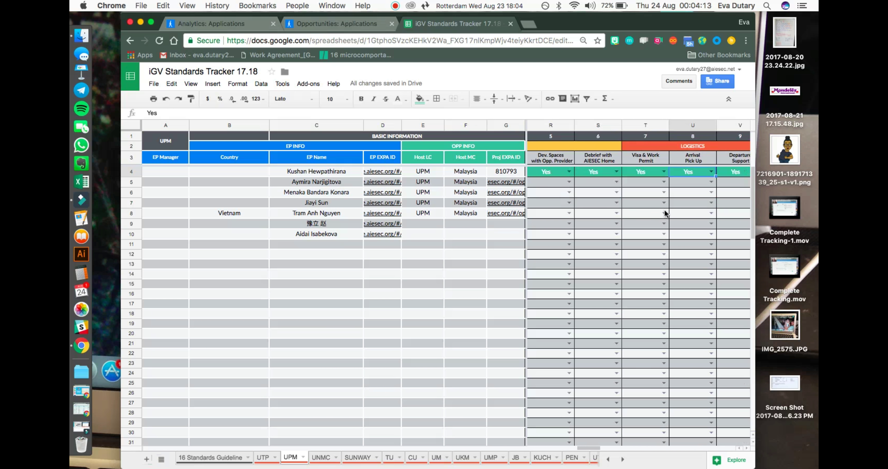
pyautogui.press('Right')
pyautogui.press('Right')
pyautogui.press('Right')
pyautogui.press('Right')
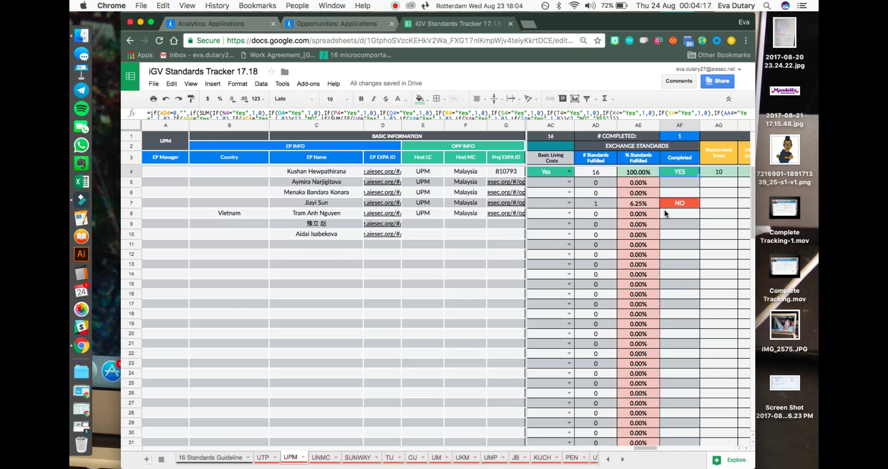
pyautogui.press('Right')
pyautogui.press('Right')
pyautogui.press('Right')
pyautogui.press('Right')
pyautogui.press('Right')
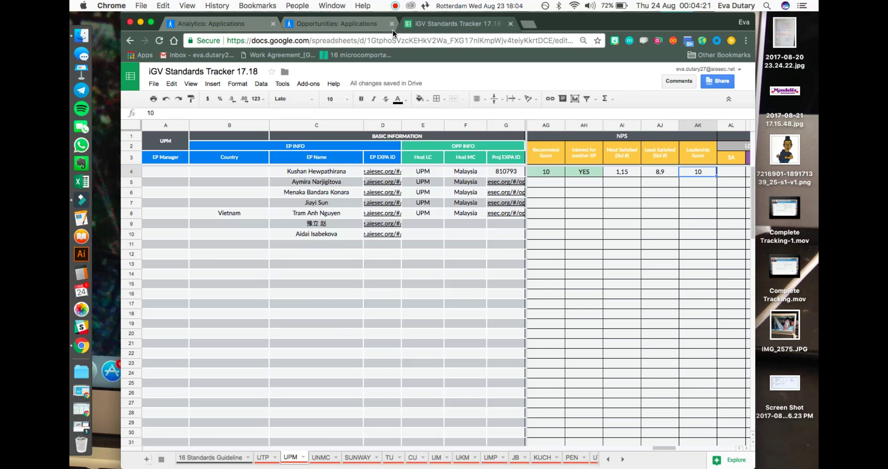
# Step: Turn on Show NPS for the August UPM applications and scroll back up the list
pyautogui.click(380, 25)
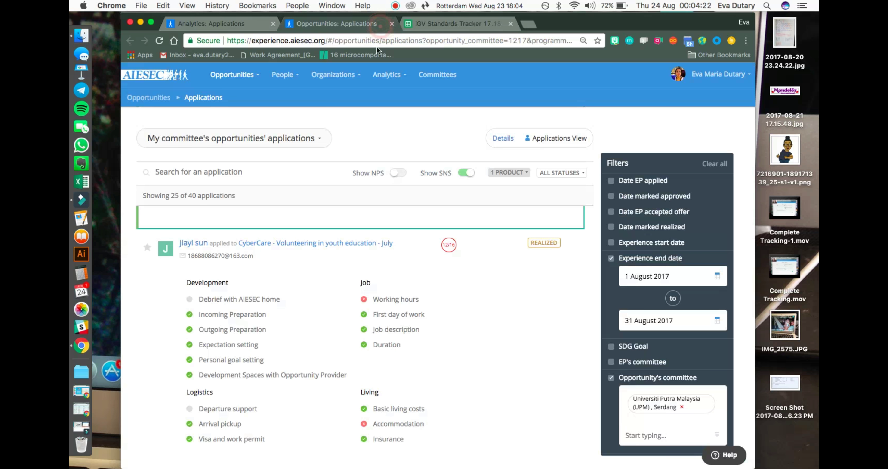
pyautogui.click(395, 175)
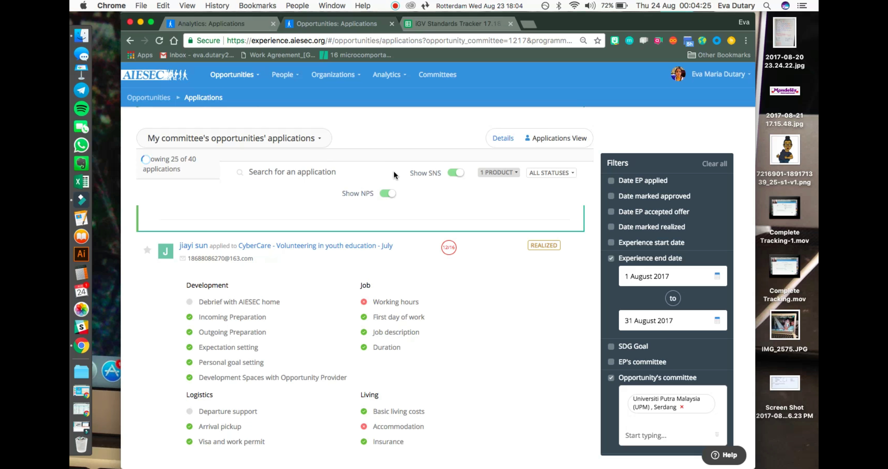
pyautogui.scroll(5, 389, 342)
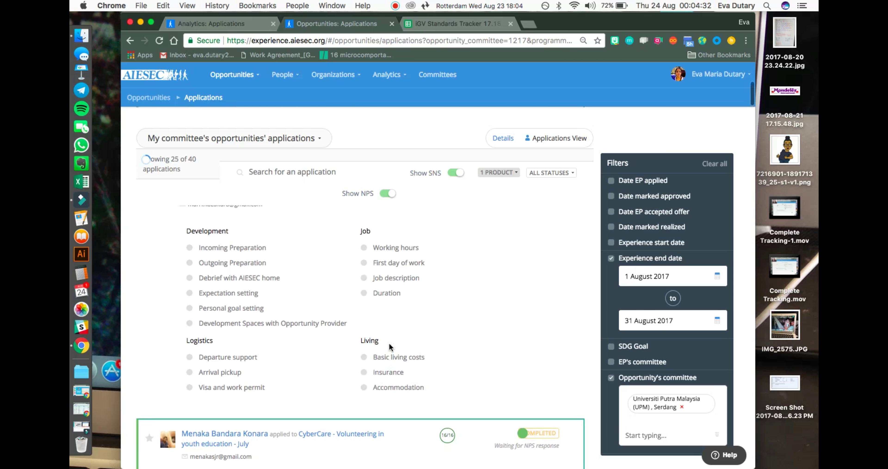
pyautogui.scroll(5, 389, 342)
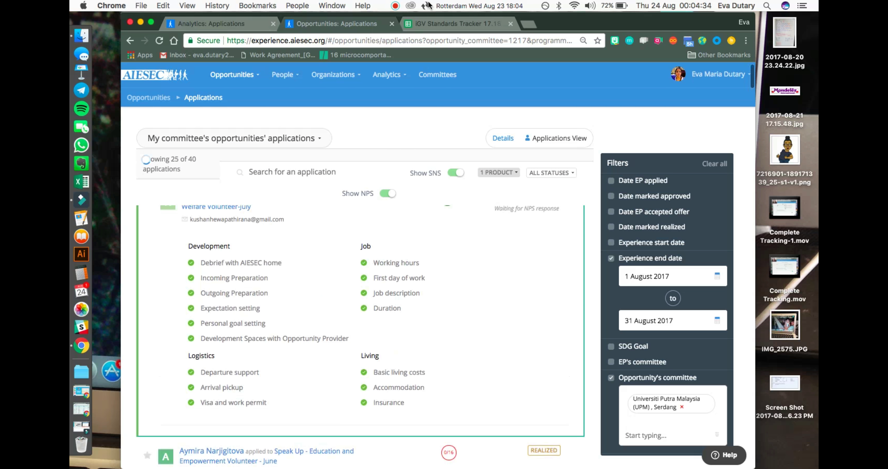
# Step: In the UPM sheet, move from Recommend Score back to row 4's Country, then down the EP names past row 9
pyautogui.click(430, 26)
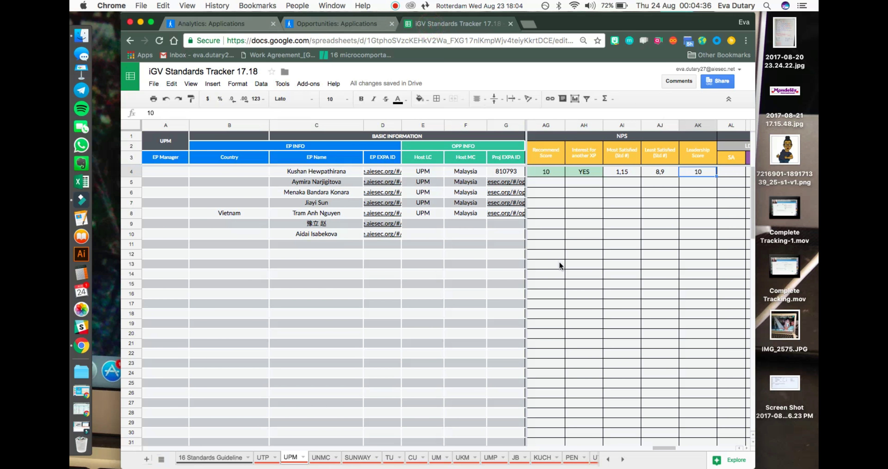
pyautogui.click(564, 213)
pyautogui.press('Up')
pyautogui.press('Up')
pyautogui.press('Up')
pyautogui.press('Up')
pyautogui.press('Left')
pyautogui.press('Left')
pyautogui.press('Left')
pyautogui.press('Left')
pyautogui.press('Left')
pyautogui.press('Left')
pyautogui.press('Left')
pyautogui.press('Left')
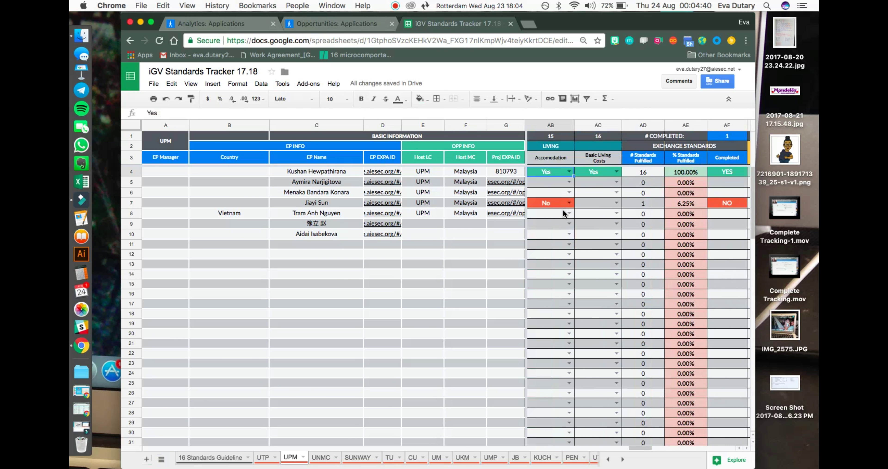
pyautogui.press('Left')
pyautogui.press('Left')
pyautogui.press('Left')
pyautogui.press('Left')
pyautogui.press('Left')
pyautogui.press('Left')
pyautogui.press('Left')
pyautogui.press('Left')
pyautogui.press('Left')
pyautogui.press('Left')
pyautogui.press('Left')
pyautogui.press('Left')
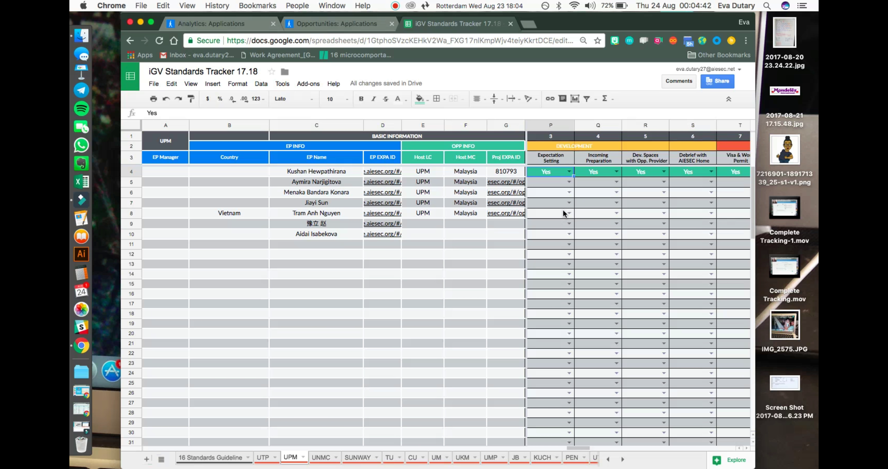
pyautogui.press('Left')
pyautogui.press('Left')
pyautogui.press('Left')
pyautogui.press('Left')
pyautogui.press('Left')
pyautogui.press('Left')
pyautogui.press('Left')
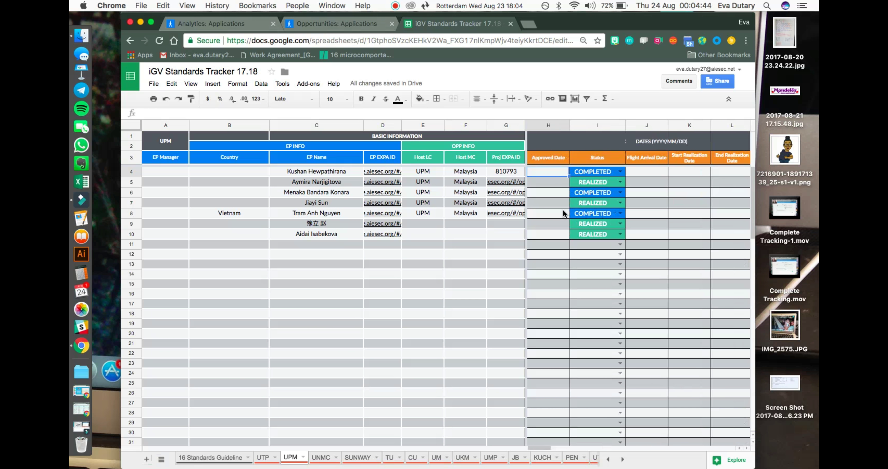
pyautogui.press('Left')
pyautogui.press('Left')
pyautogui.press('Left')
pyautogui.press('Left')
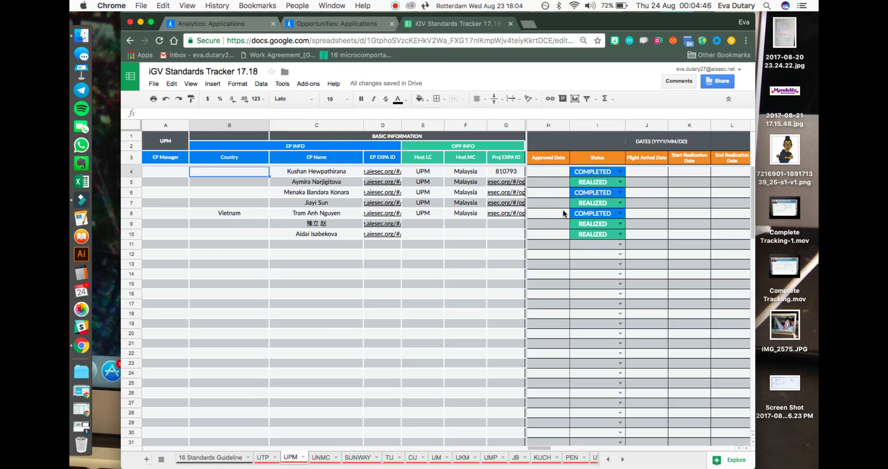
pyautogui.press('Down')
pyautogui.press('Down')
pyautogui.press('Down')
pyautogui.press('Down')
pyautogui.press('Down')
pyautogui.press('Right')
pyautogui.press('Down')
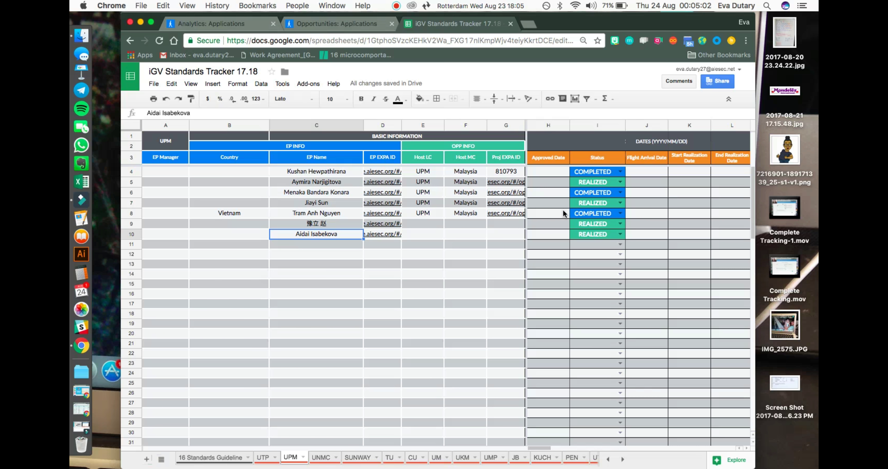
pyautogui.press('Down')
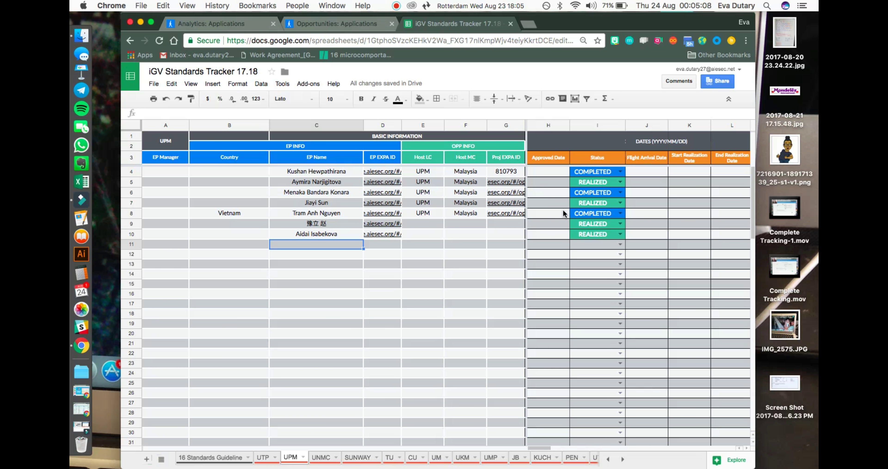